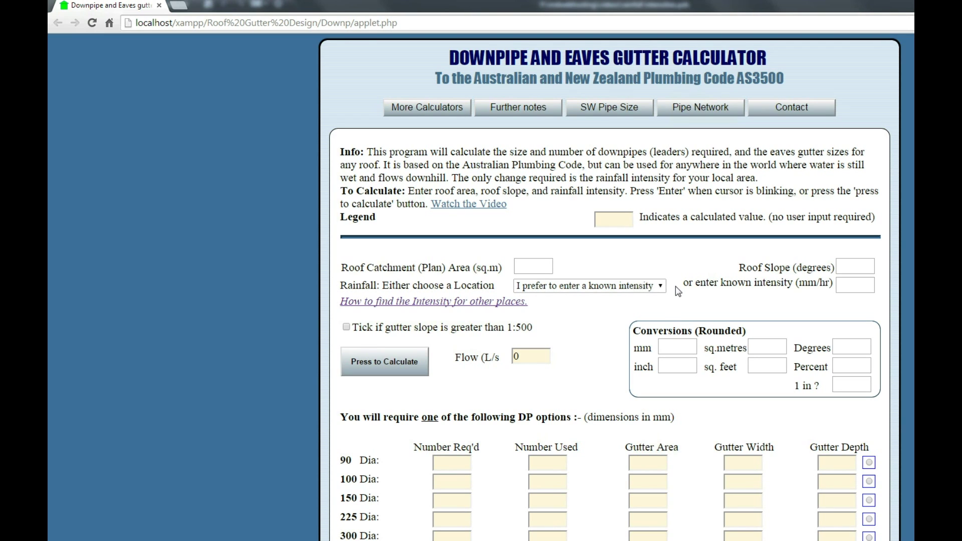
Enter 111 sq.m as the roof catchment area and 11 degrees as the roof slope.
{"action": "left_click", "coordinate": [532, 266]}
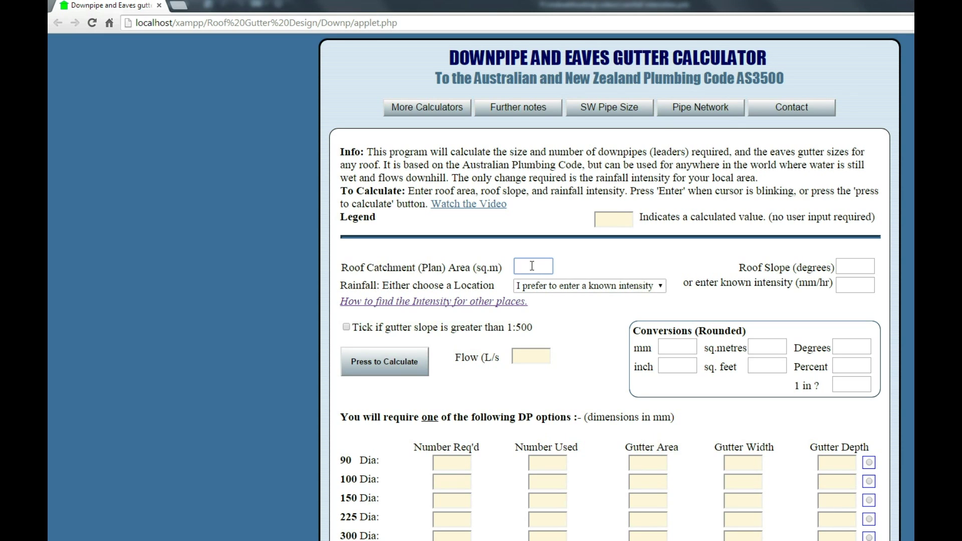
{"action": "type", "text": "111"}
{"action": "key", "text": "BackSpace"}
{"action": "type", "text": "1"}
{"action": "left_click", "coordinate": [858, 267]}
{"action": "type", "text": "11"}
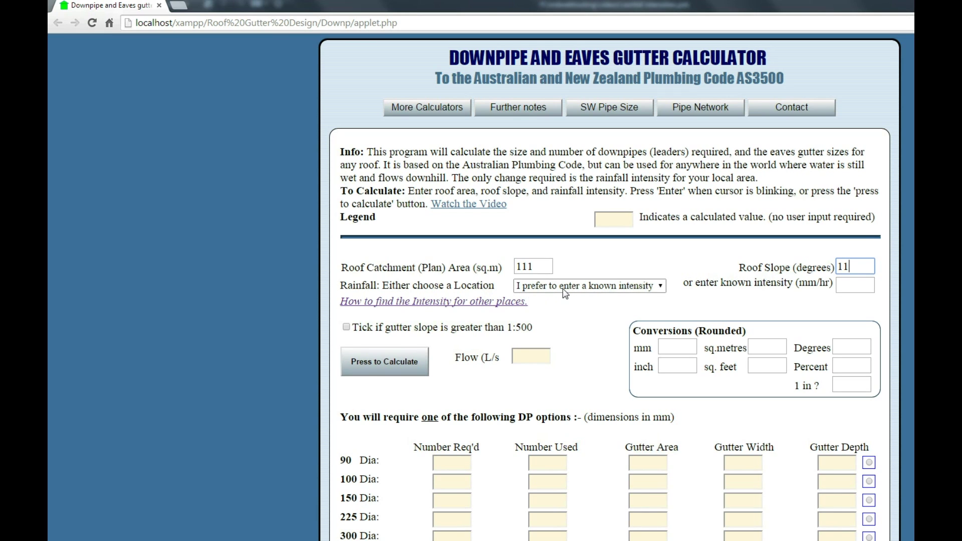
{"action": "left_click", "coordinate": [662, 288]}
{"action": "left_click_drag", "start_coordinate": [663, 317], "coordinate": [659, 401]}
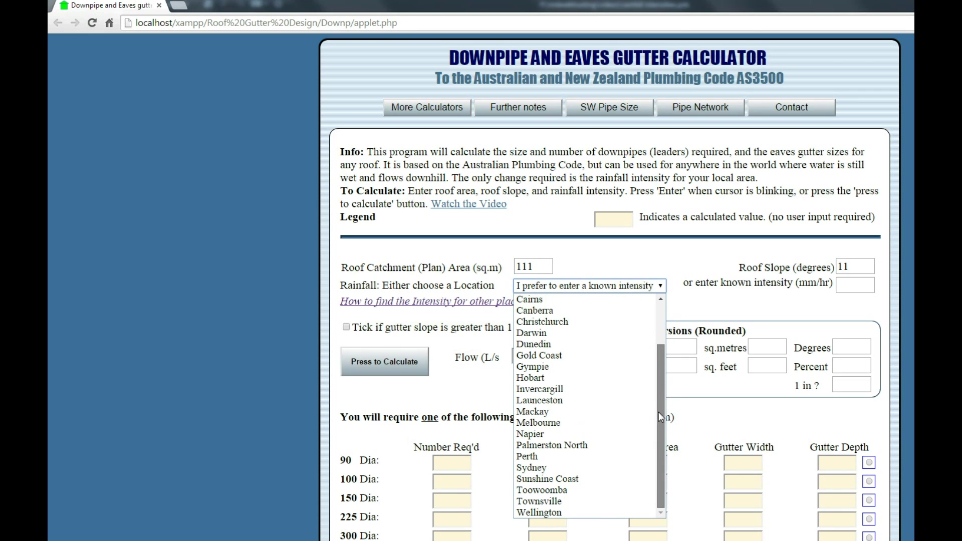
{"action": "left_click_drag", "start_coordinate": [657, 363], "coordinate": [671, 293]}
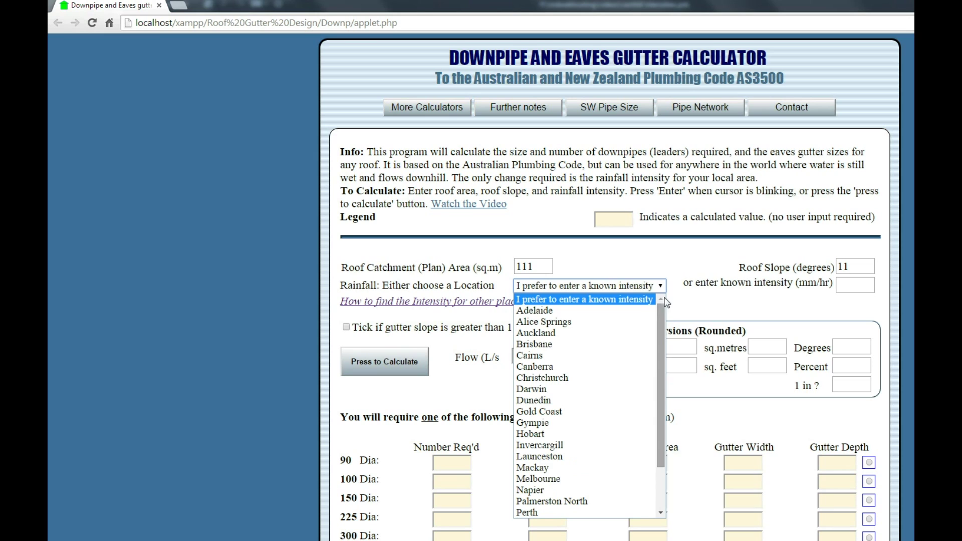
{"action": "left_click", "coordinate": [577, 299]}
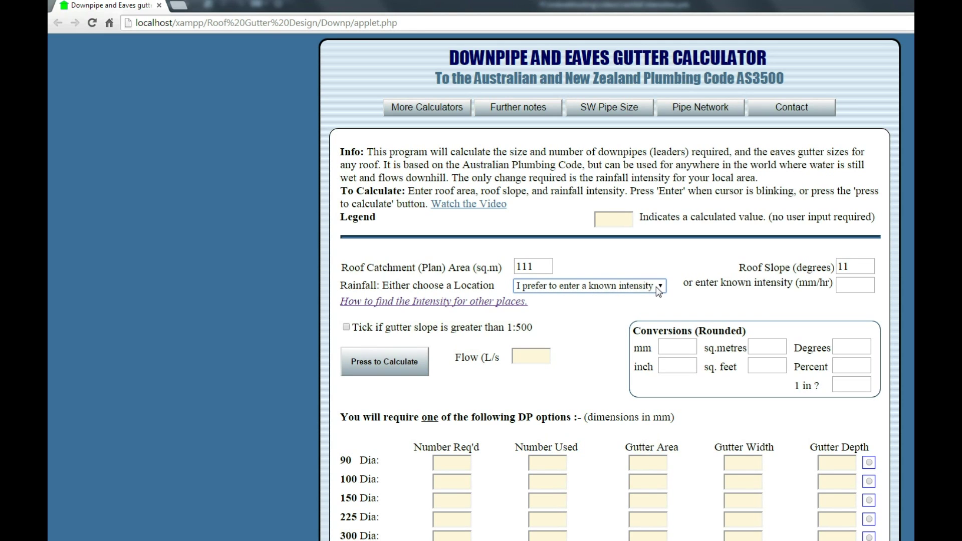
Follow the 'How to find the Intensity for other places' guide to the Australian IFD curves link.
{"action": "left_click", "coordinate": [471, 303]}
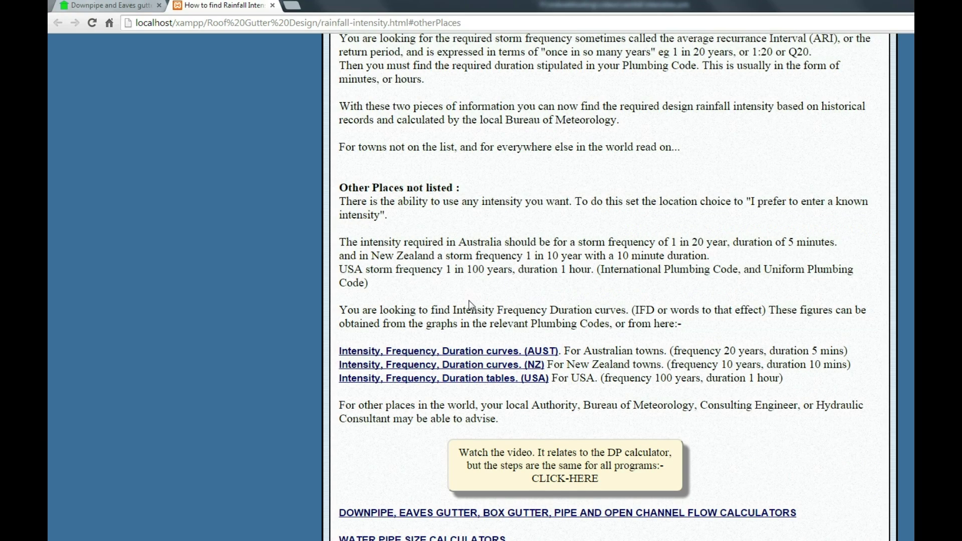
{"action": "scroll", "coordinate": [543, 260], "scroll_direction": "up", "scroll_amount": 8}
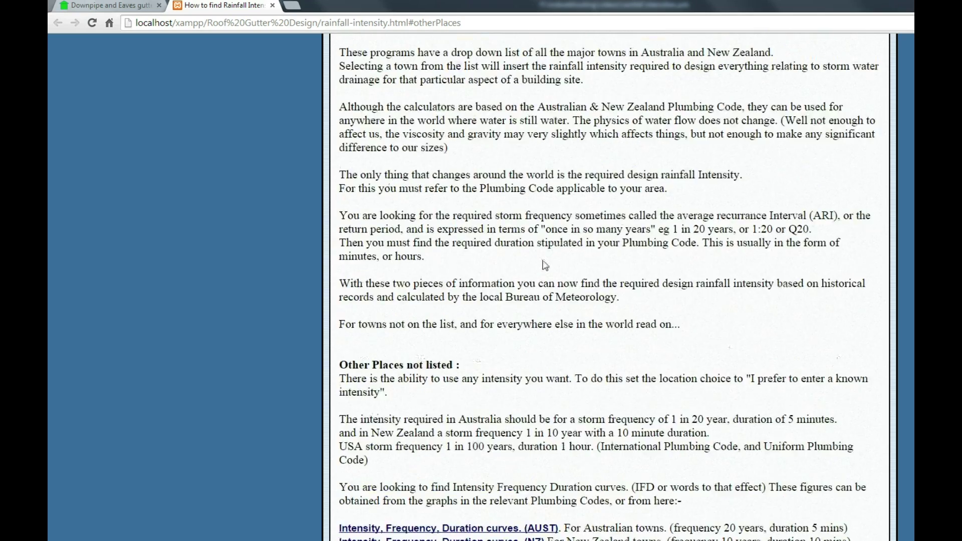
{"action": "scroll", "coordinate": [604, 255], "scroll_direction": "down", "scroll_amount": 5}
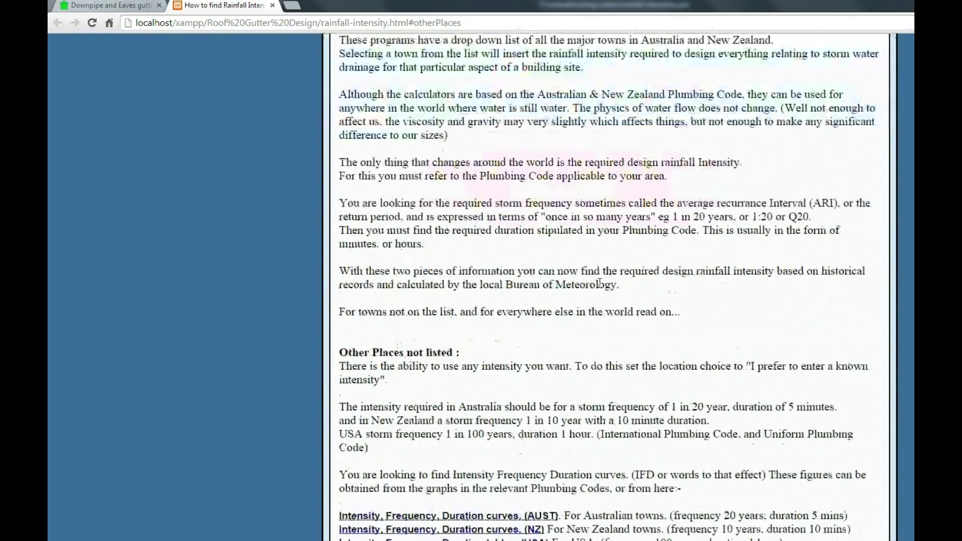
{"action": "scroll", "coordinate": [599, 280], "scroll_direction": "down", "scroll_amount": 2}
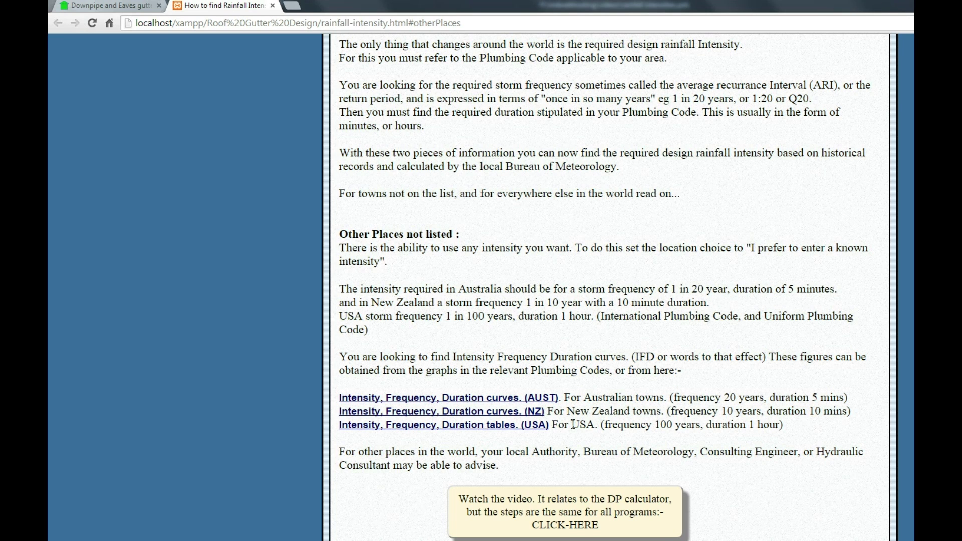
{"action": "left_click", "coordinate": [465, 401]}
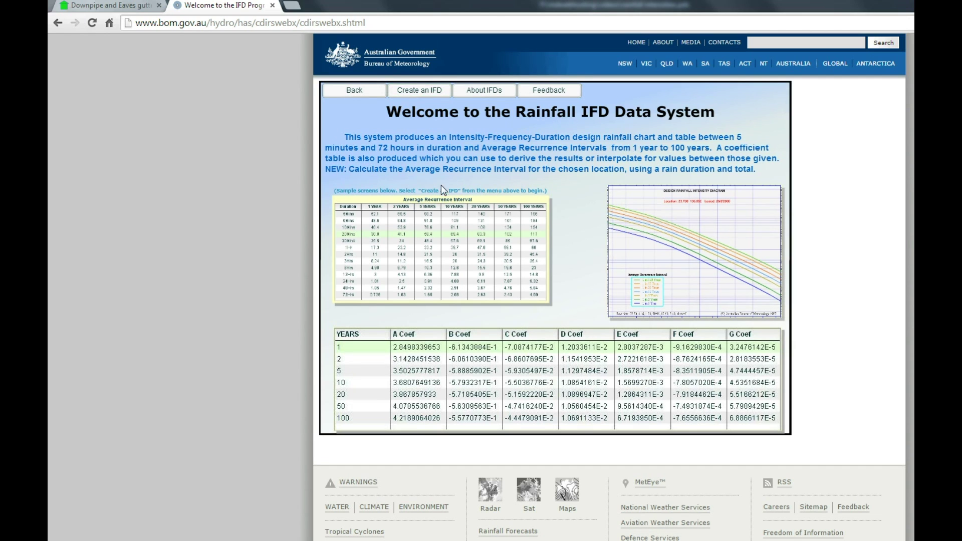
Open the Create an IFD form and place the cursor in the Latitude field.
{"action": "left_click", "coordinate": [416, 90]}
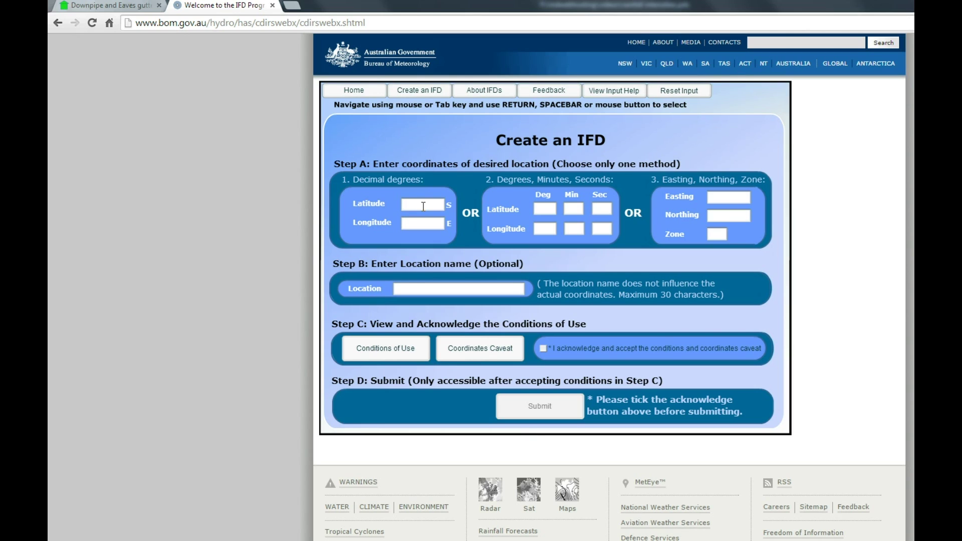
{"action": "left_click", "coordinate": [423, 206]}
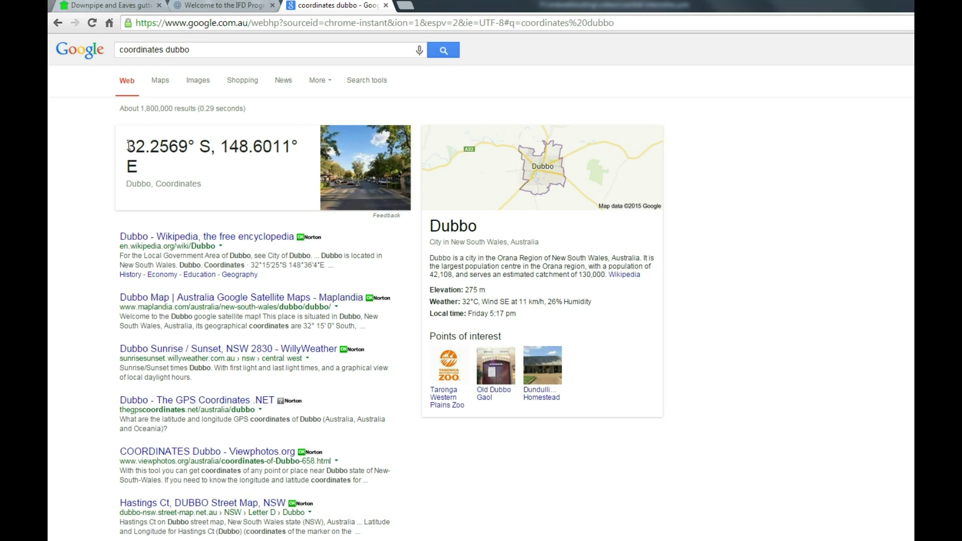
Copy Dubbo's latitude 32.2569 from the Google coordinates result.
{"action": "left_click_drag", "start_coordinate": [127, 147], "coordinate": [177, 147]}
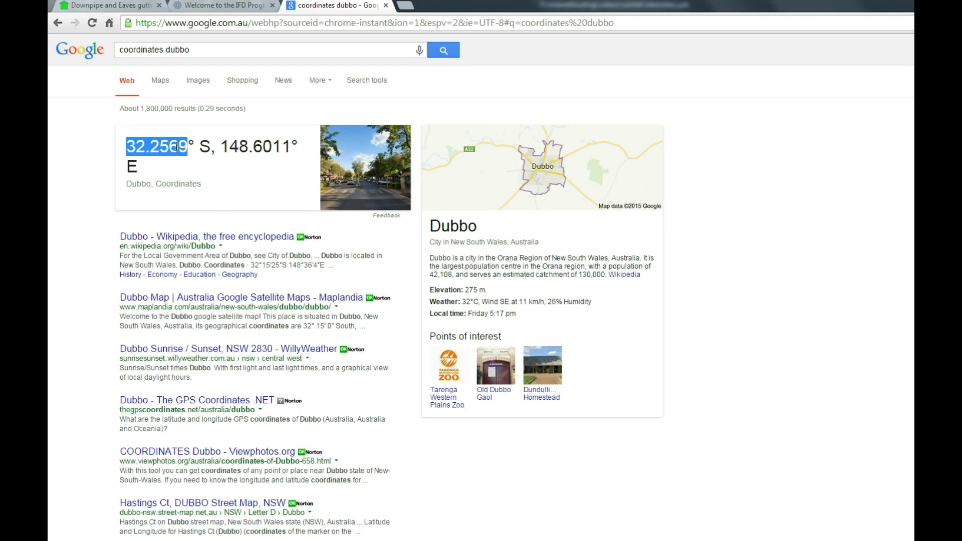
{"action": "right_click", "coordinate": [177, 146]}
{"action": "left_click", "coordinate": [206, 154]}
Paste the latitude 32.2569 into the IFD form's Latitude field.
{"action": "left_click", "coordinate": [223, 7]}
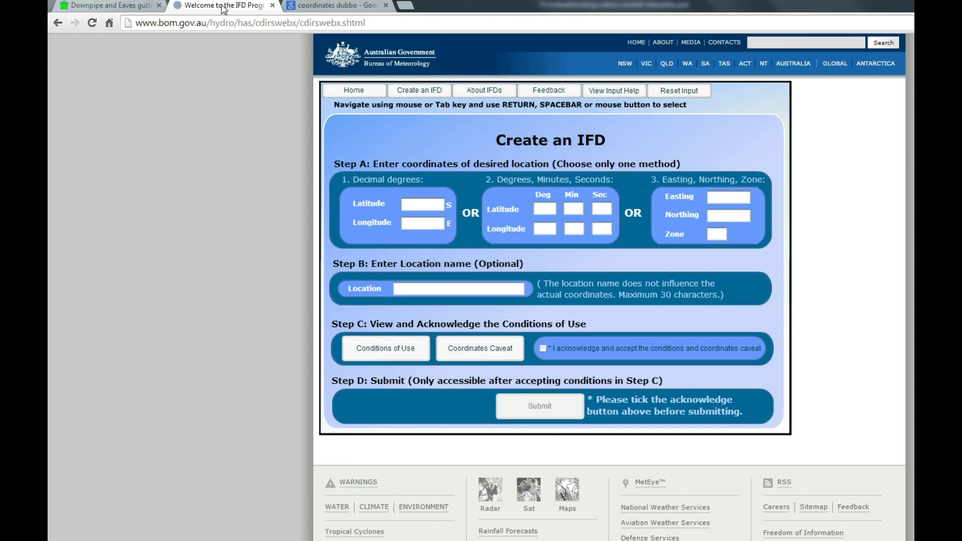
{"action": "right_click", "coordinate": [423, 204]}
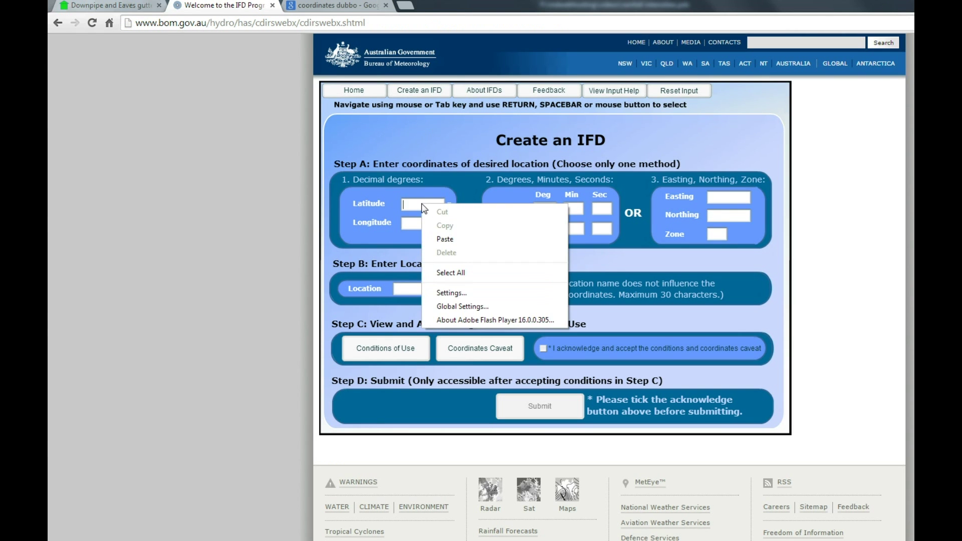
{"action": "left_click", "coordinate": [447, 239]}
Copy longitude 148.6011 into the Longitude field, accept the conditions and submit.
{"action": "left_click", "coordinate": [340, 6]}
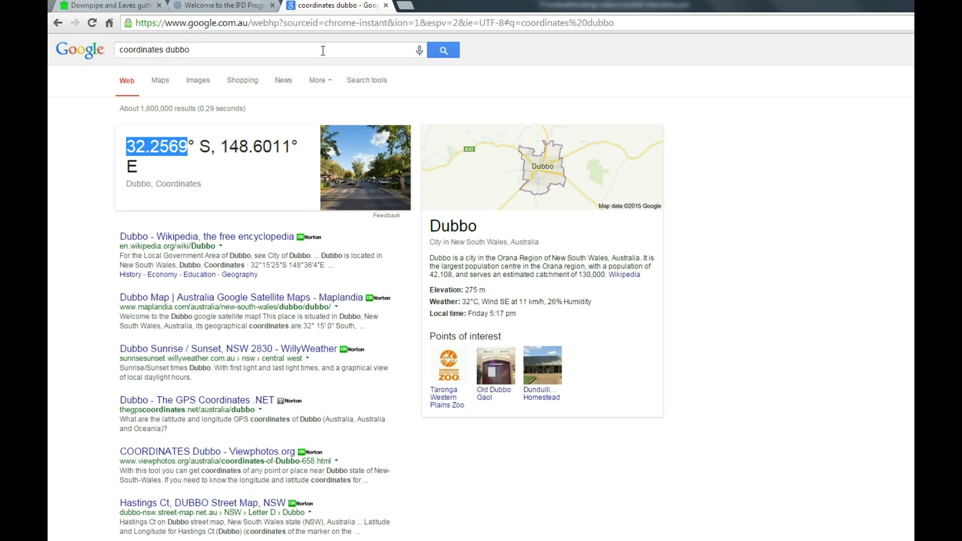
{"action": "left_click_drag", "start_coordinate": [221, 147], "coordinate": [291, 146]}
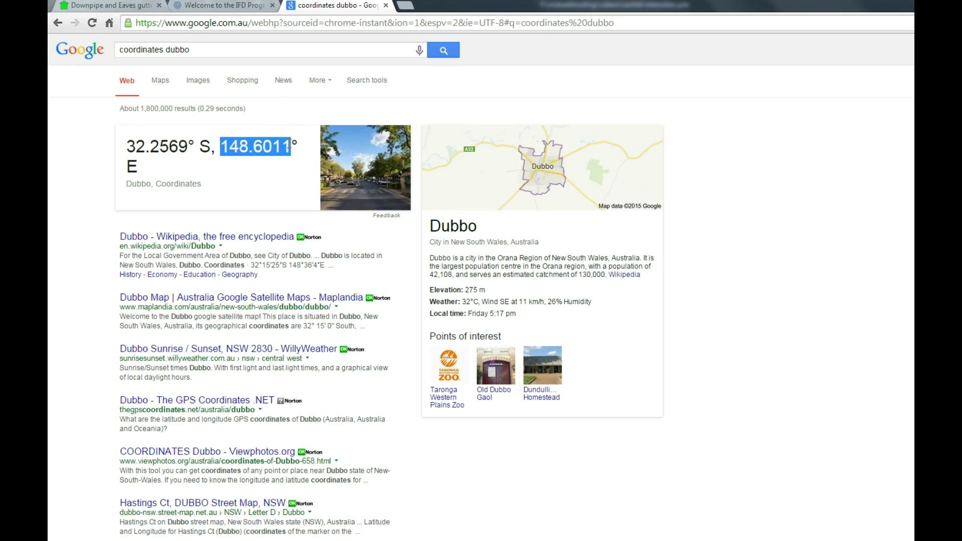
{"action": "right_click", "coordinate": [277, 146]}
{"action": "left_click", "coordinate": [318, 153]}
{"action": "left_click", "coordinate": [241, 6]}
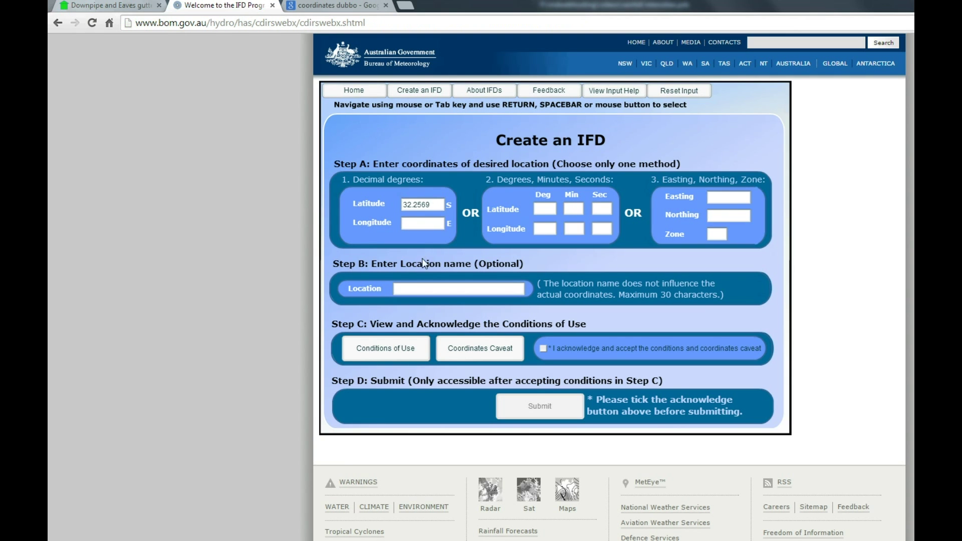
{"action": "left_click", "coordinate": [421, 223]}
{"action": "right_click", "coordinate": [421, 224]}
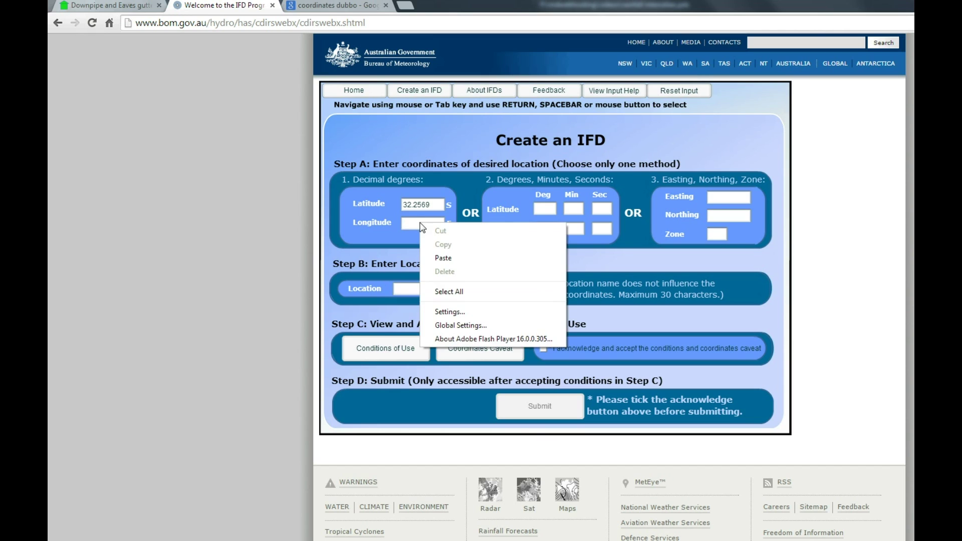
{"action": "left_click", "coordinate": [443, 258]}
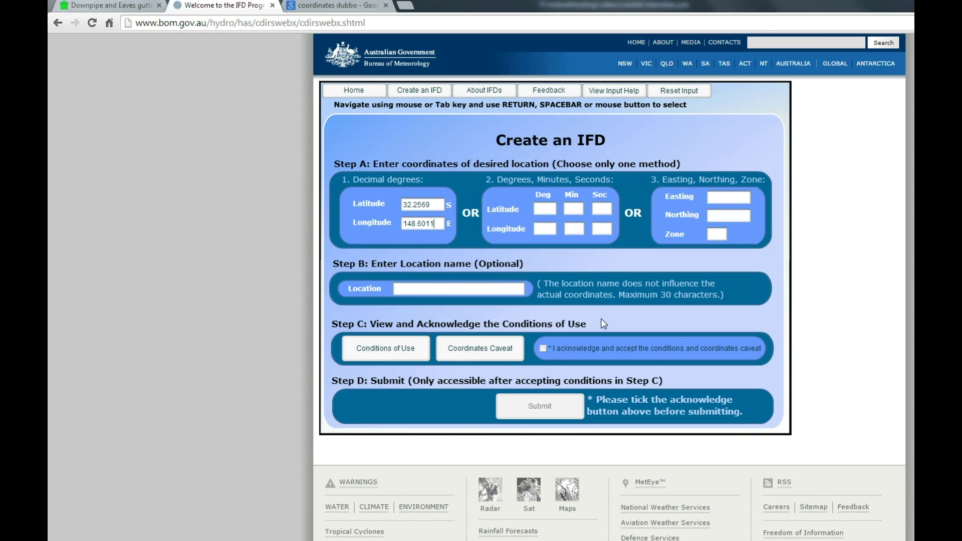
{"action": "left_click", "coordinate": [543, 348]}
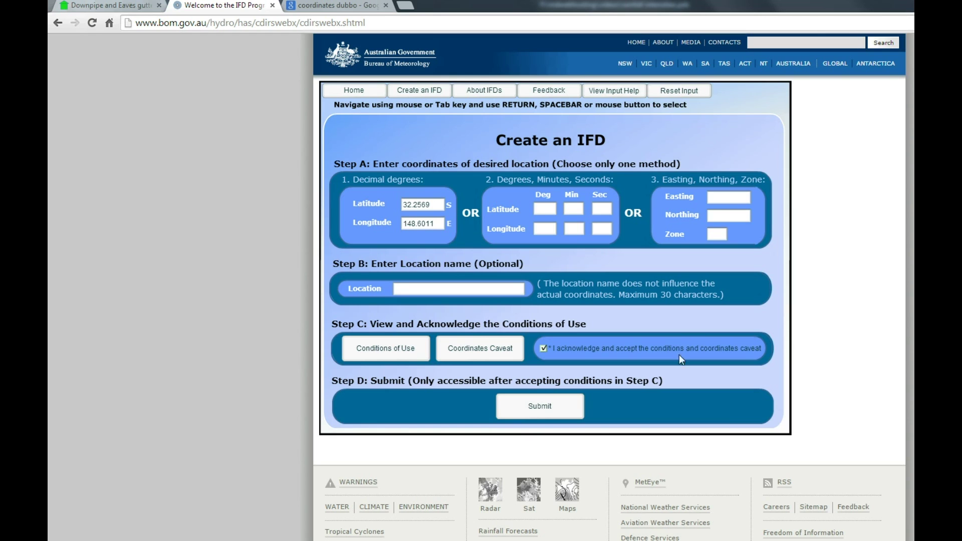
{"action": "left_click", "coordinate": [548, 409]}
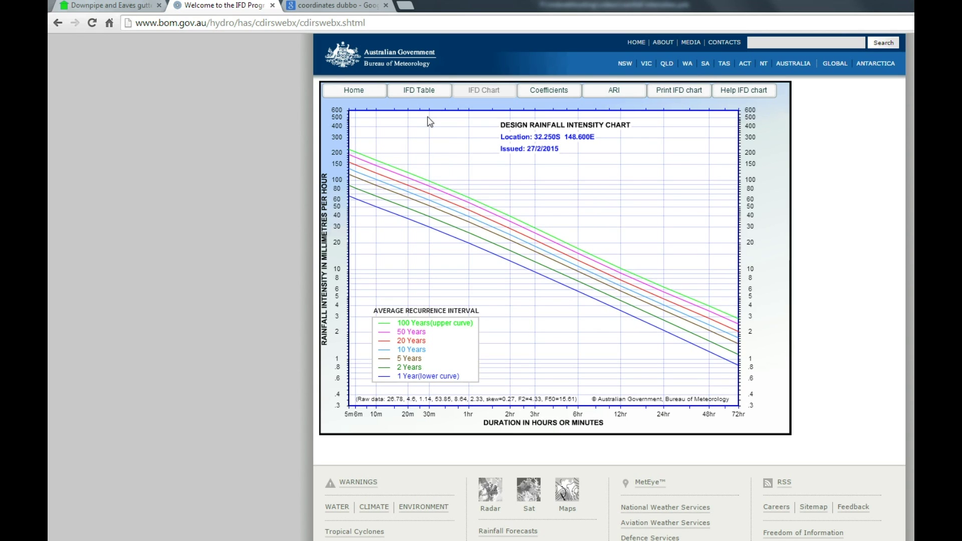
Show the IFD Table to read 159 mm/h for 5 minutes at 20 years.
{"action": "left_click", "coordinate": [420, 92]}
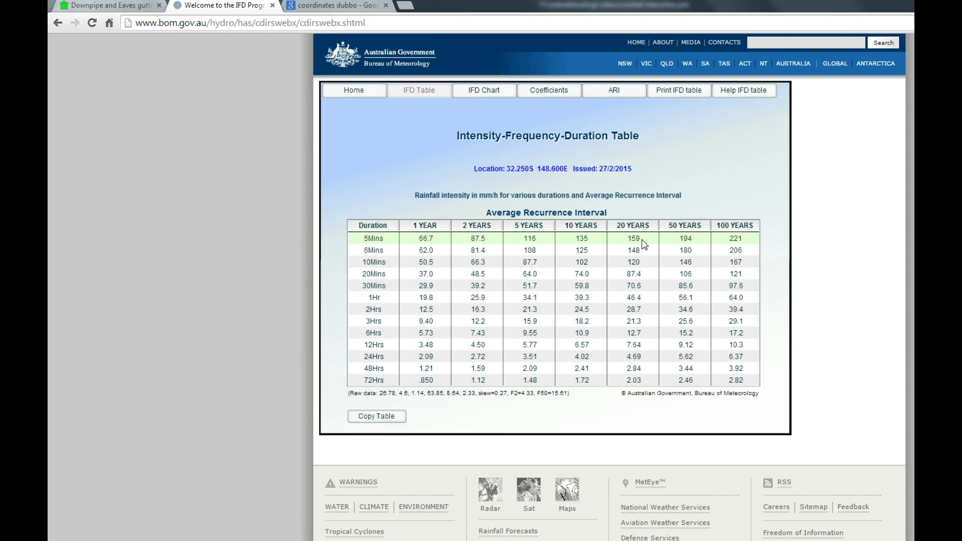
Back in the calculator, enter 159 mm/hr known intensity and tick gutter slope greater than 1:500.
{"action": "left_click", "coordinate": [113, 10]}
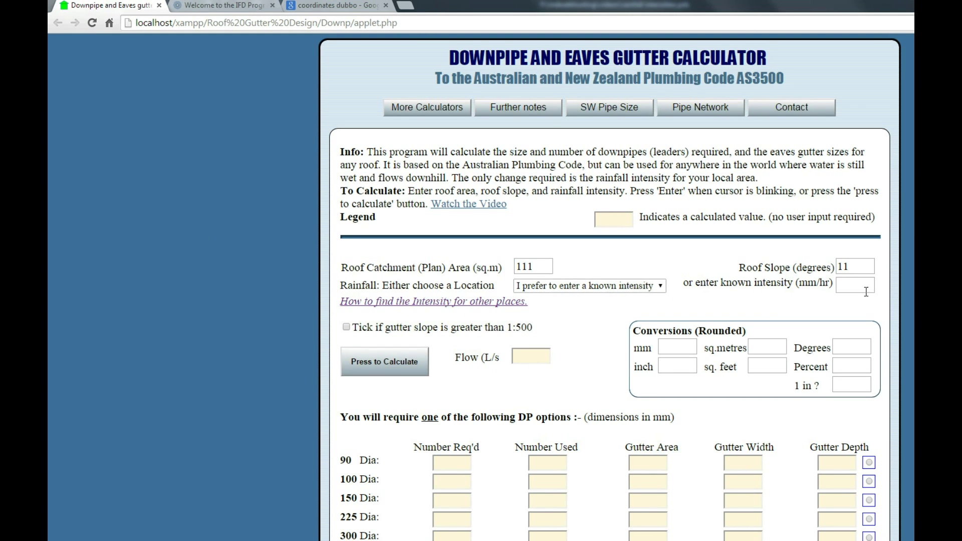
{"action": "left_click", "coordinate": [854, 287]}
{"action": "type", "text": "159"}
{"action": "left_click", "coordinate": [347, 328]}
Calculate the 5.38 L/s flow and list downpipe and gutter size options.
{"action": "left_click", "coordinate": [388, 368]}
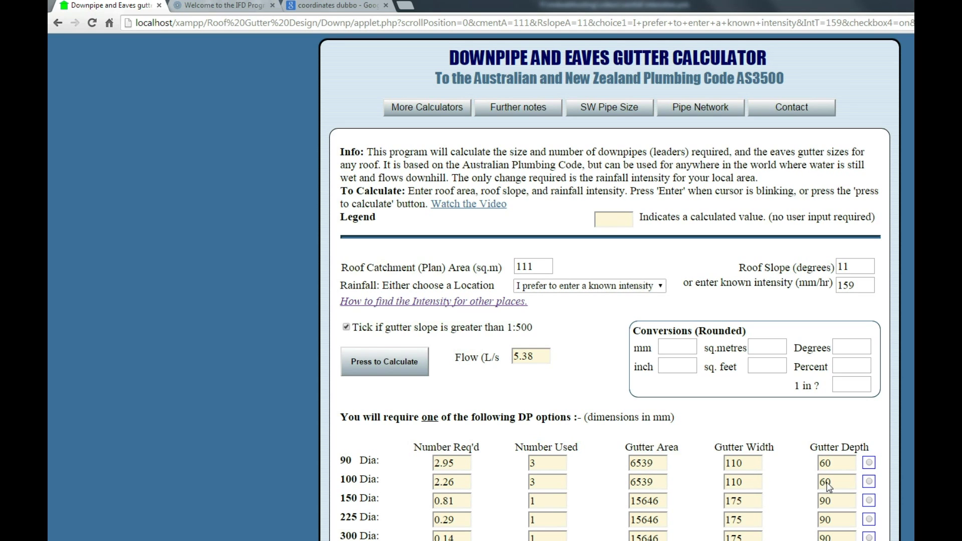
{"action": "scroll", "coordinate": [601, 484], "scroll_direction": "down", "scroll_amount": 2}
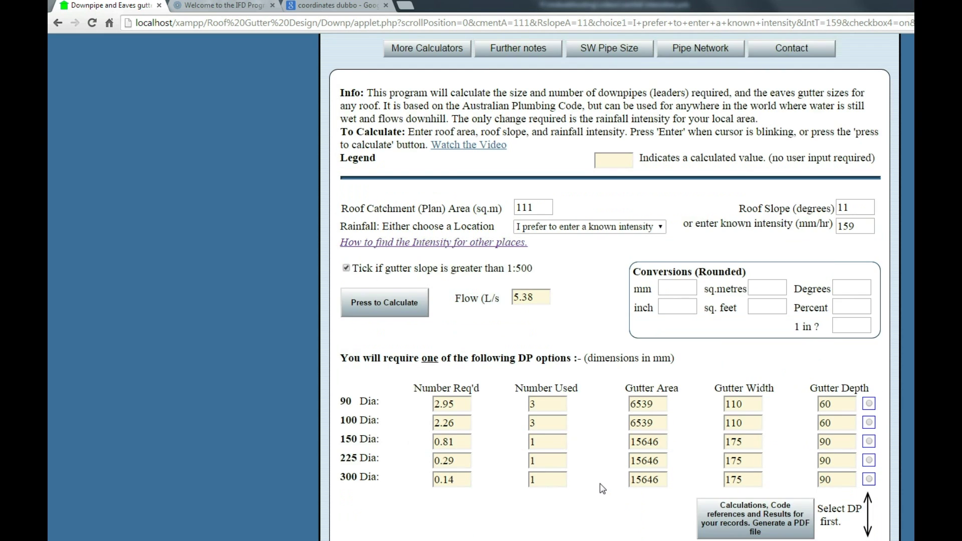
{"action": "scroll", "coordinate": [601, 488], "scroll_direction": "down", "scroll_amount": 3}
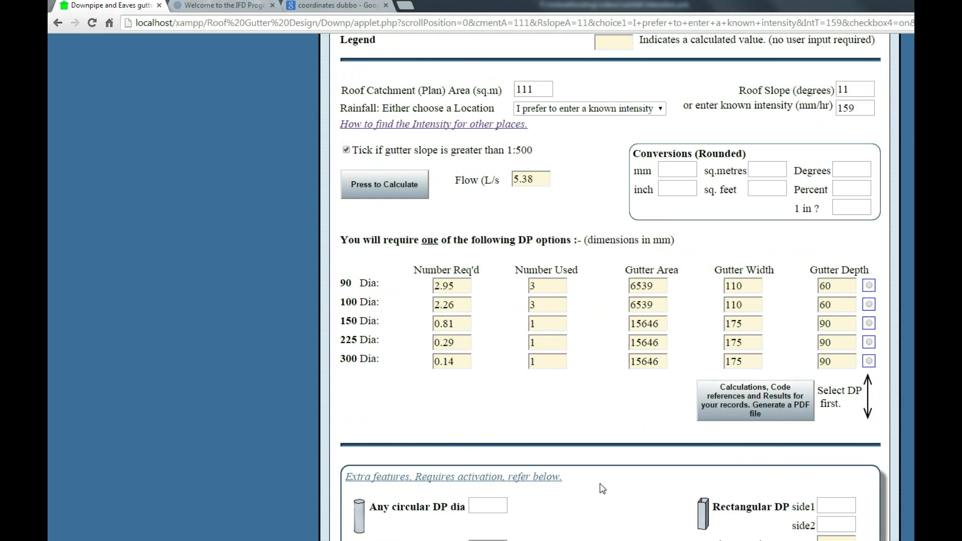